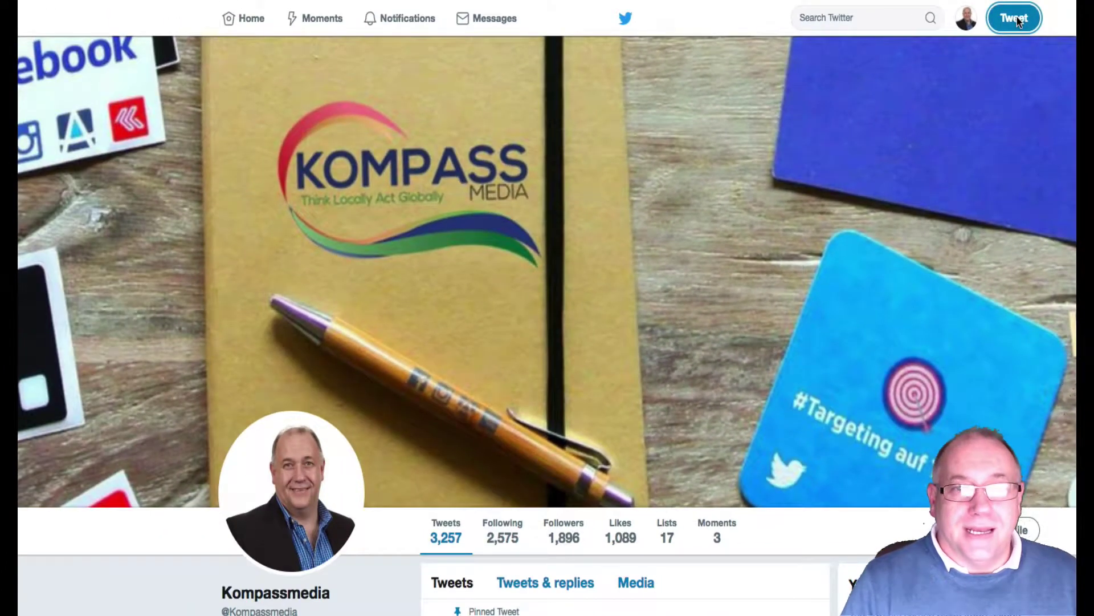
# Open the Compose new Tweet dialog over the Kompassmedia profile.
pyautogui.click(906, 39)
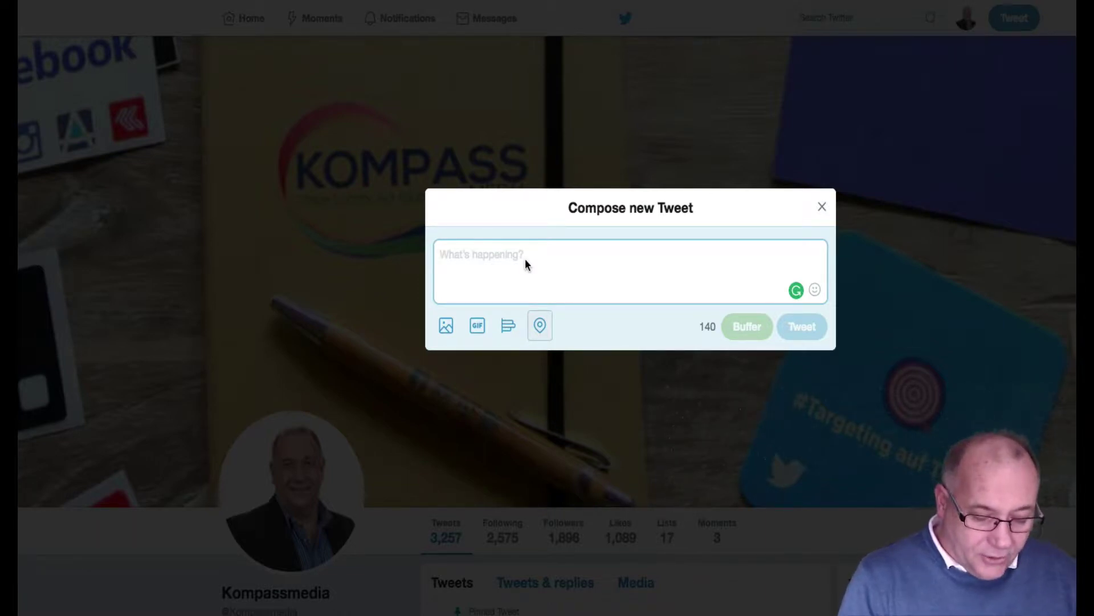
# Write "This is my first tweet of the day." in the tweet box, correcting the typo.
pyautogui.write('This a')
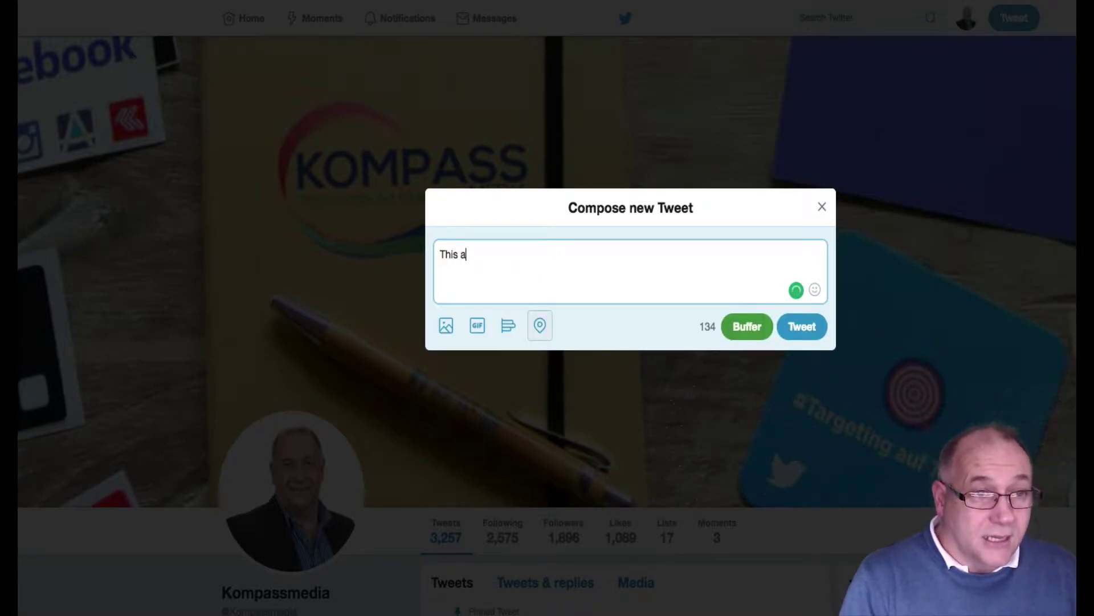
pyautogui.press('BackSpace')
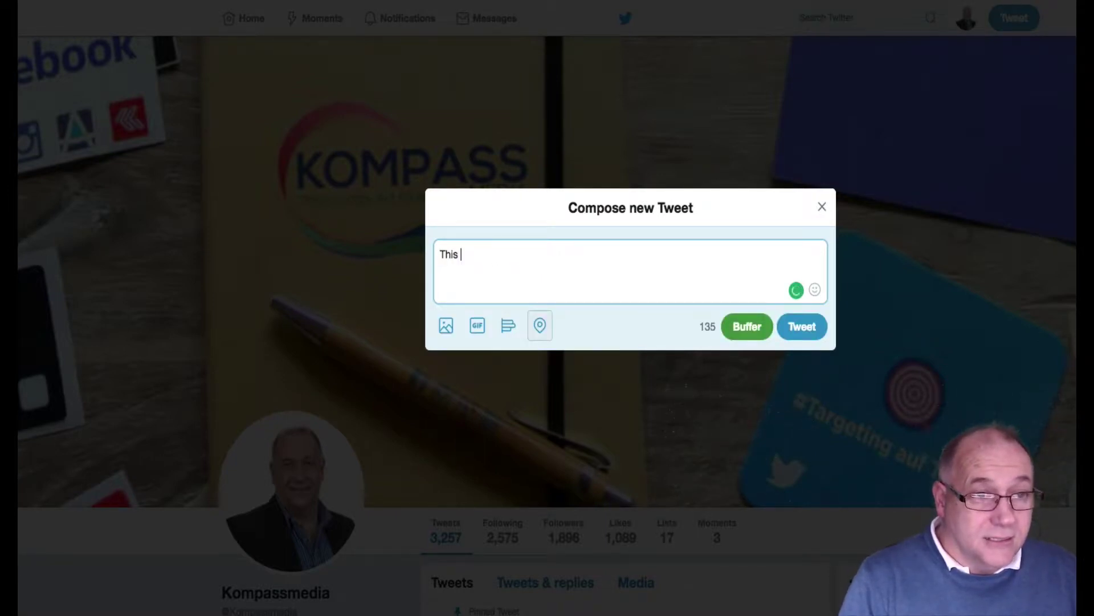
pyautogui.write('is my firs')
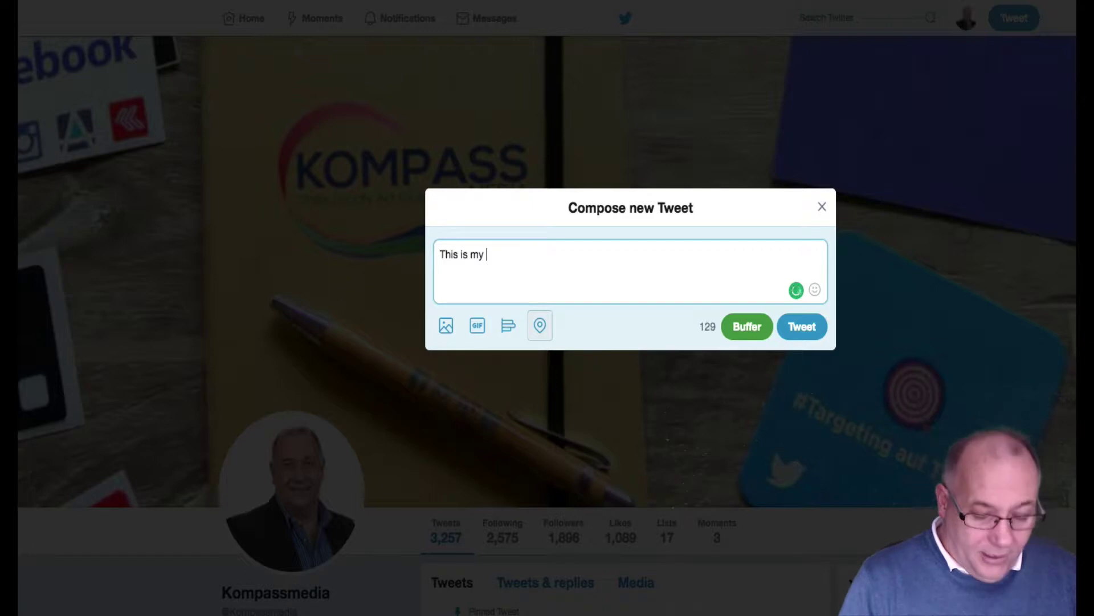
pyautogui.write('t tw')
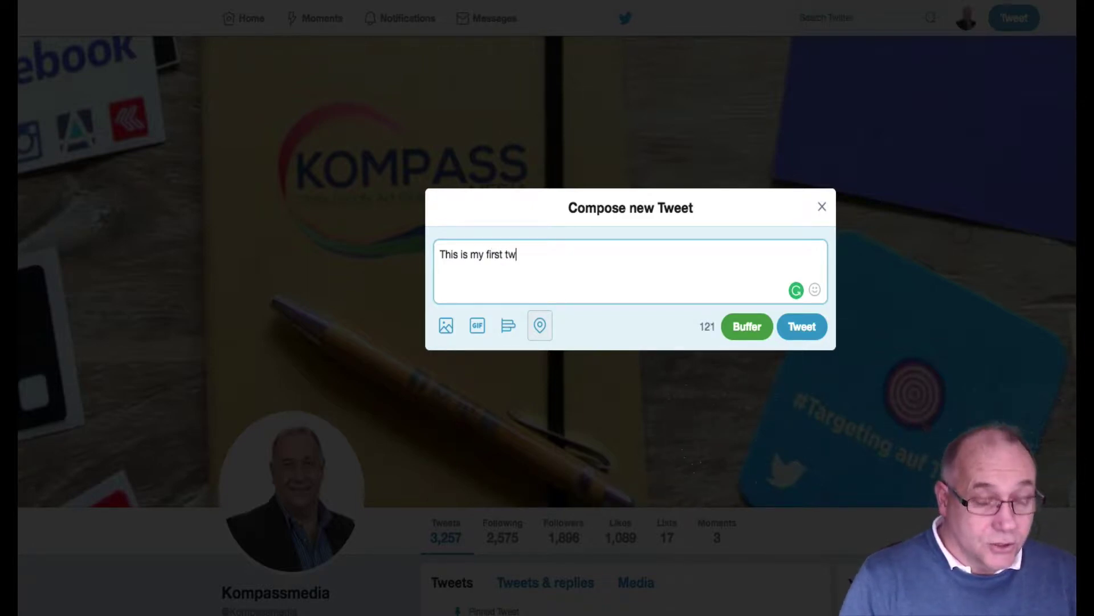
pyautogui.write('eet of t')
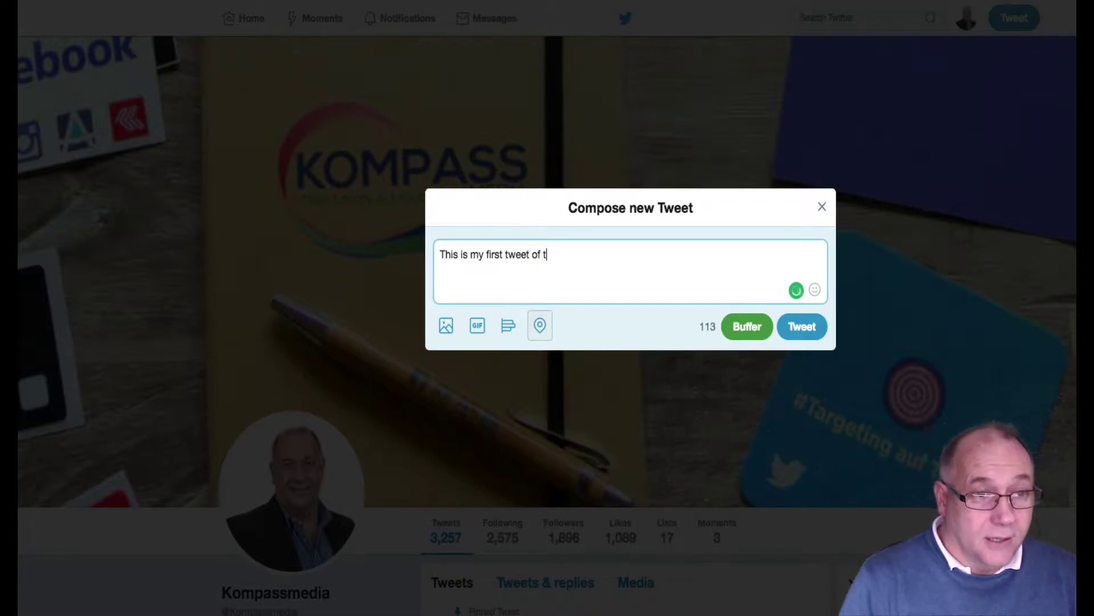
pyautogui.write('he day')
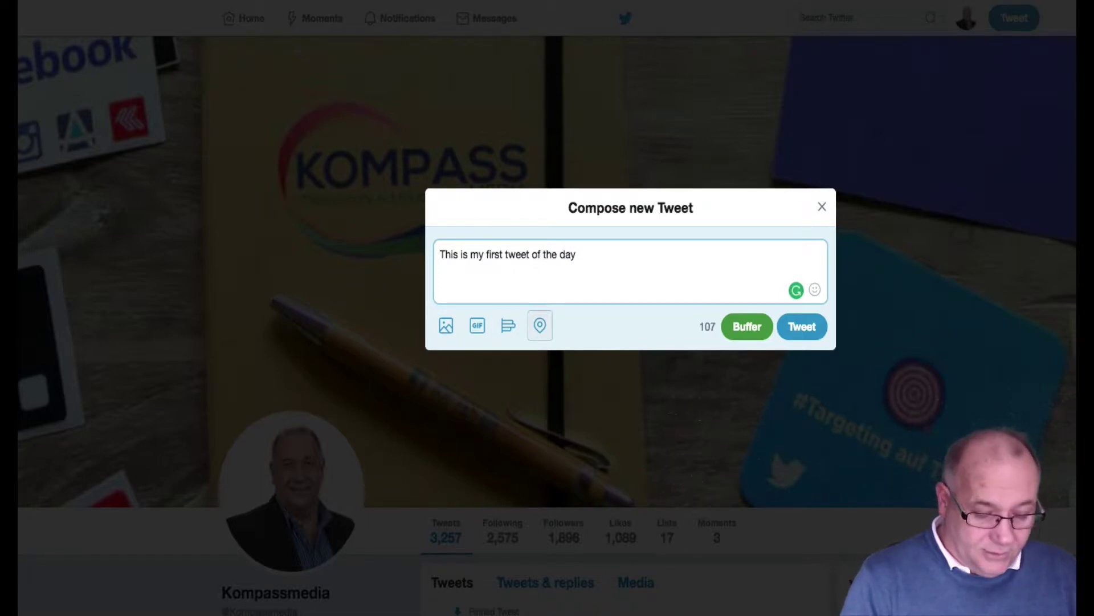
pyautogui.write('.')
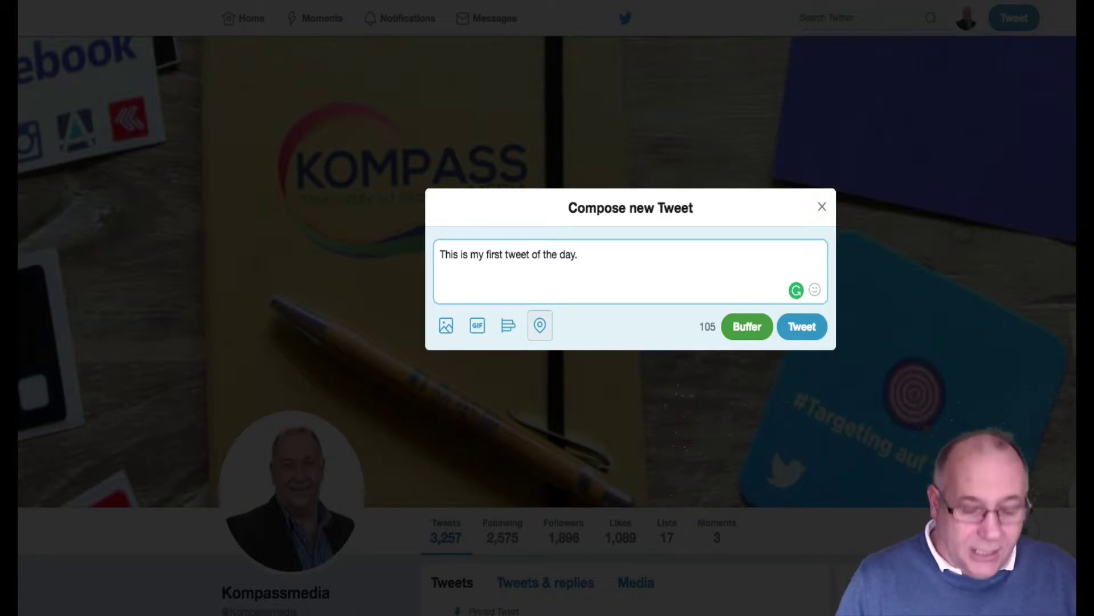
# Add the #SocialMedia hashtag after the first sentence, fixing stray characters.
pyautogui.write('#')
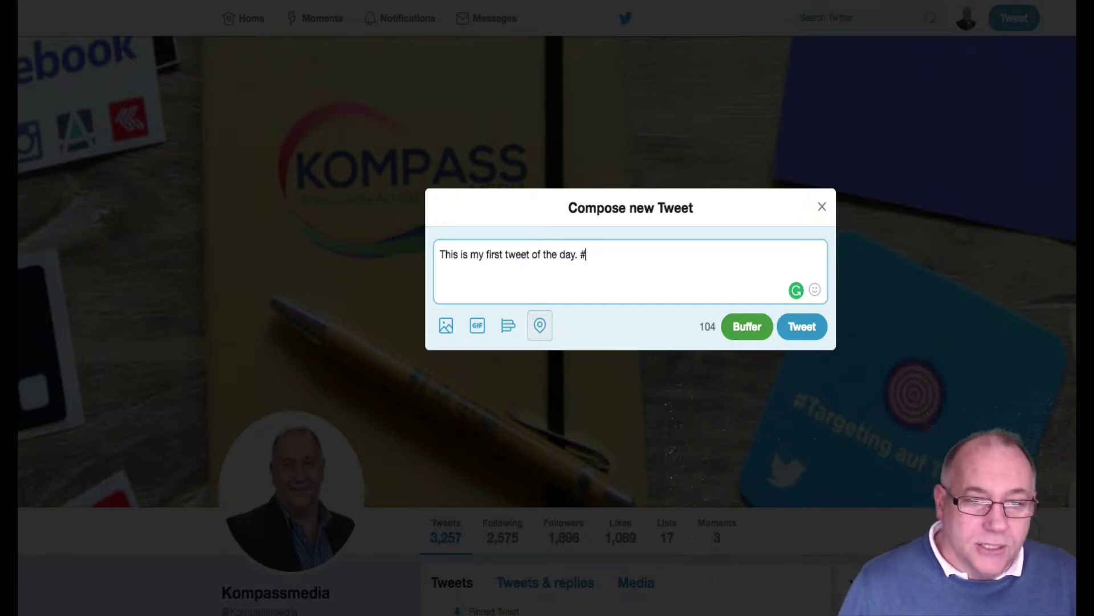
pyautogui.write('Soci')
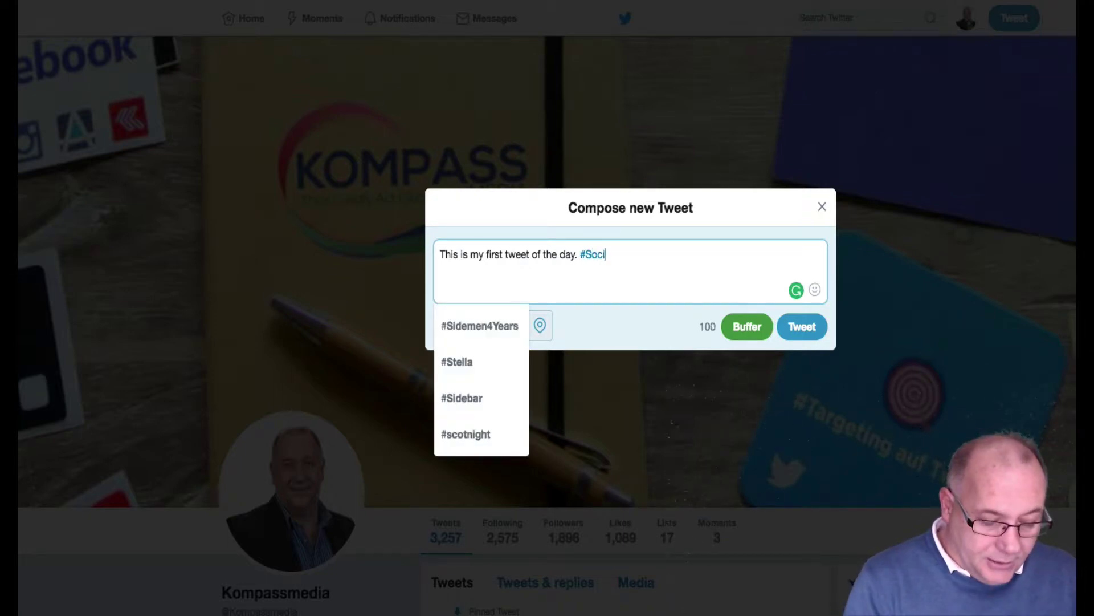
pyautogui.write('alMe')
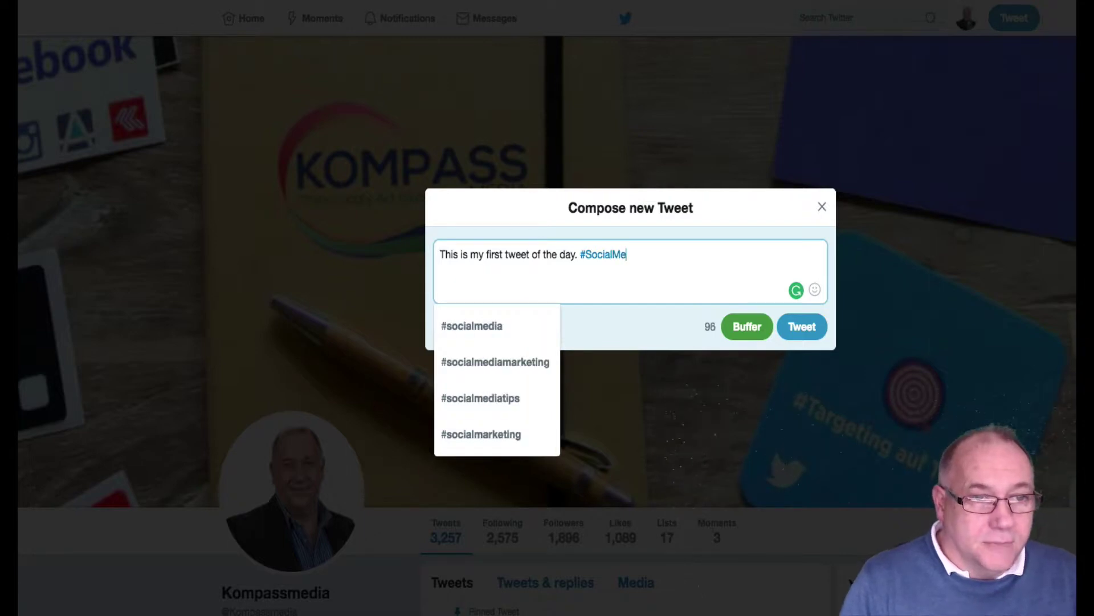
pyautogui.write('dia')
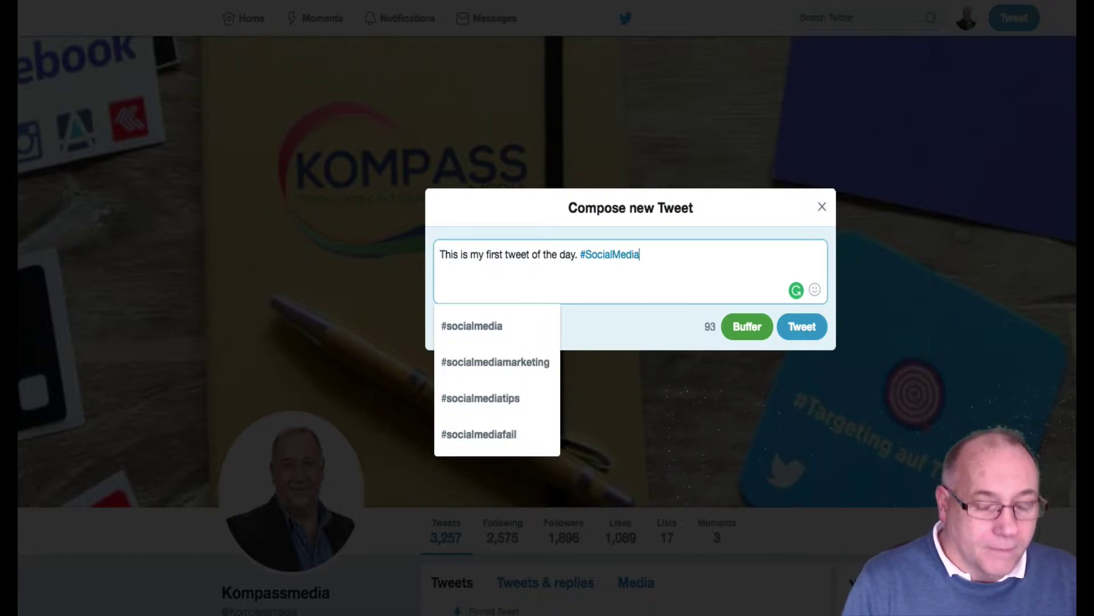
pyautogui.press('BackSpace')
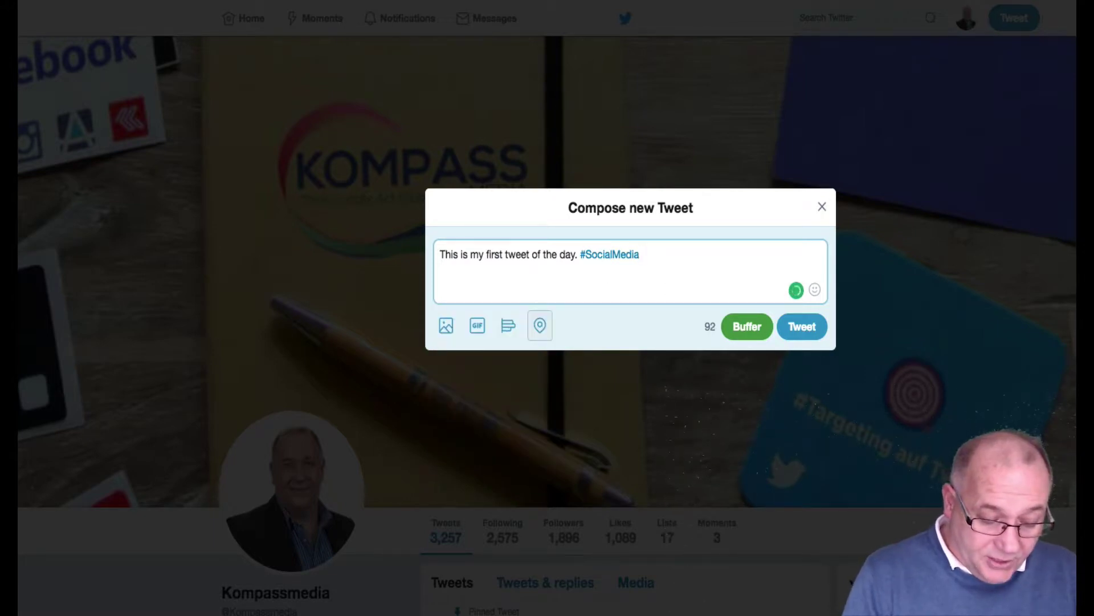
pyautogui.write('Ir')
pyautogui.press('BackSpace')
pyautogui.press('BackSpace')
pyautogui.press('BackSpace')
pyautogui.press('BackSpace')
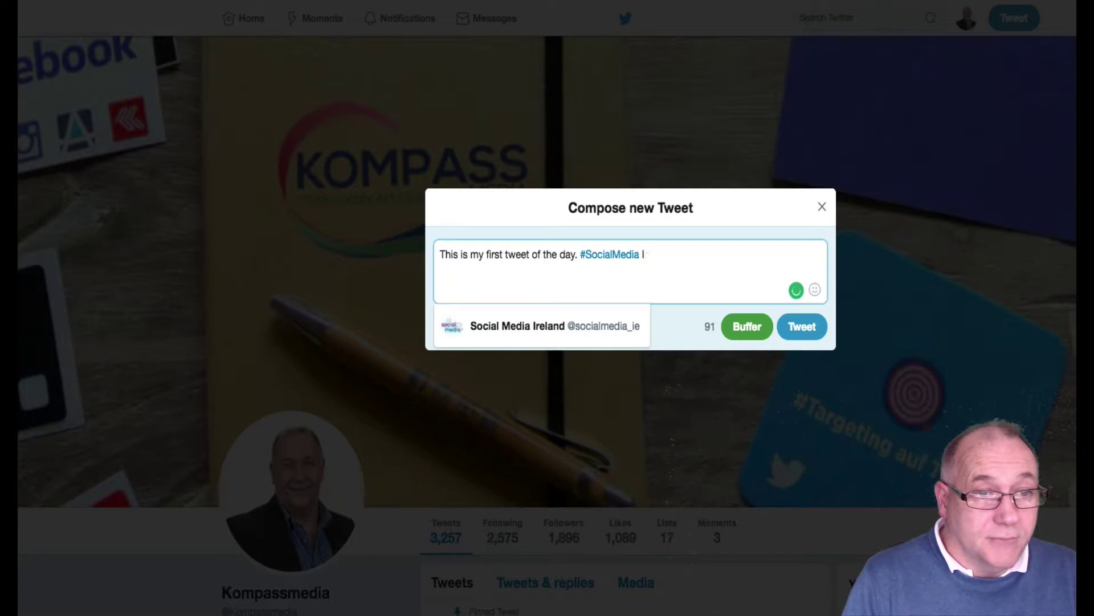
pyautogui.write('#')
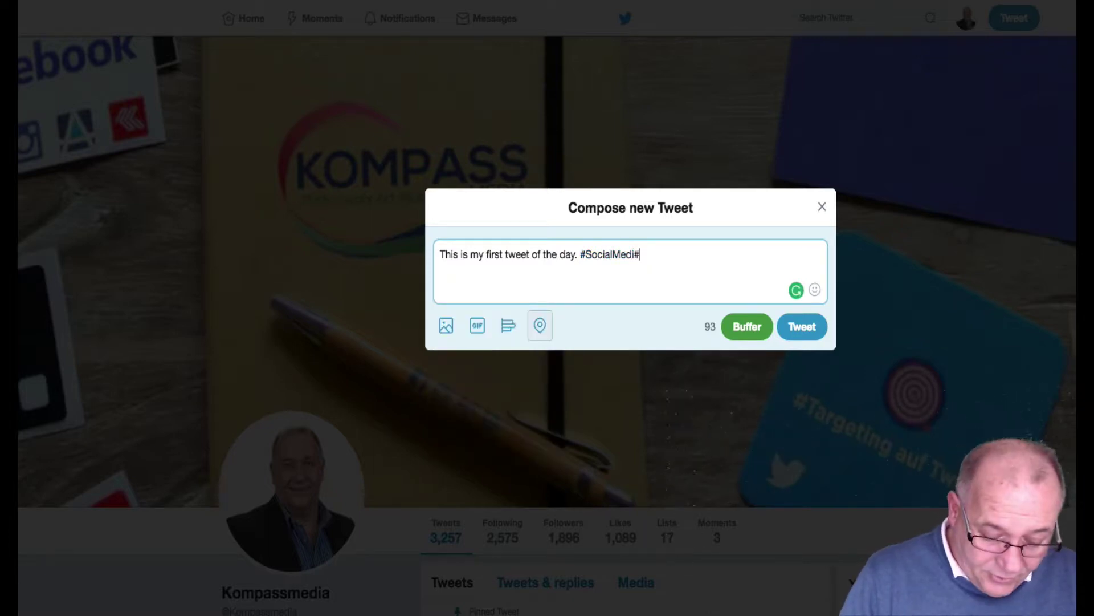
pyautogui.press('BackSpace')
# Complete #SocialMedia and add the #Ireland hashtag after it.
pyautogui.write('a #Ire')
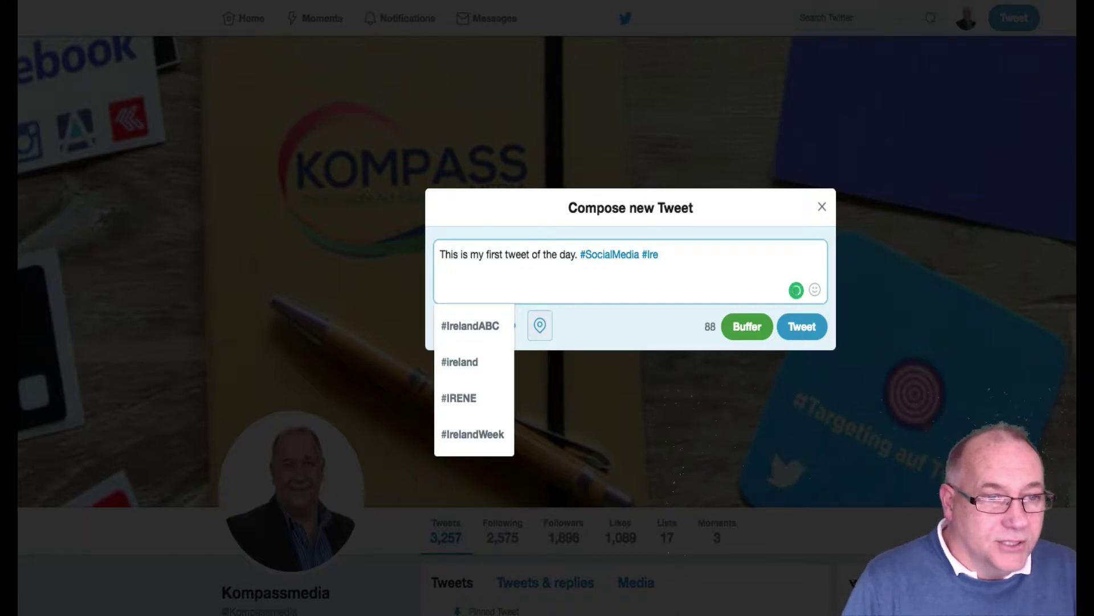
pyautogui.write('land')
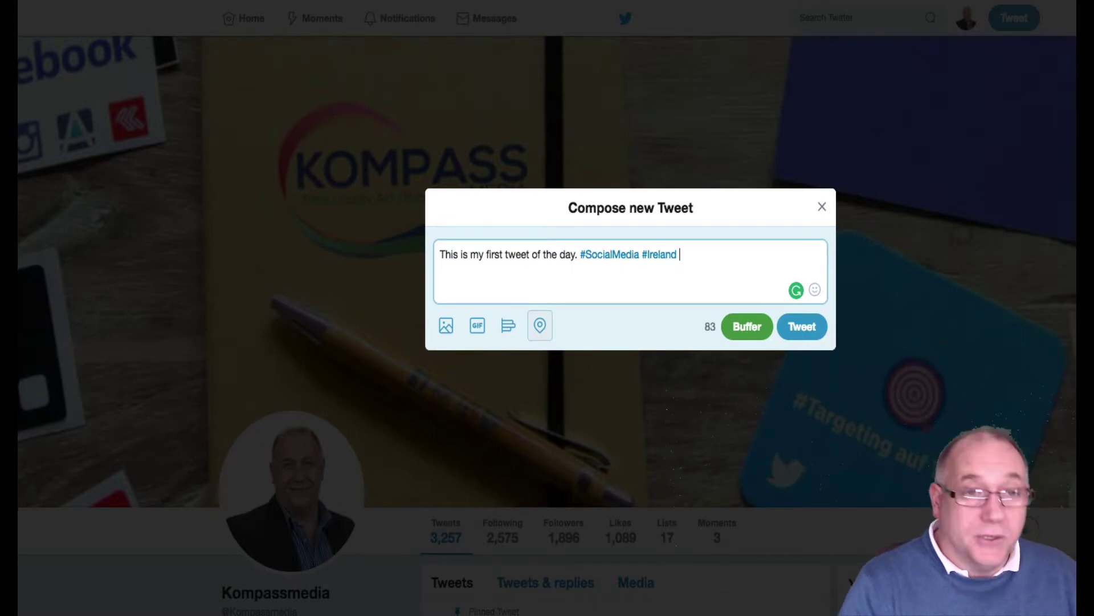
pyautogui.write('@')
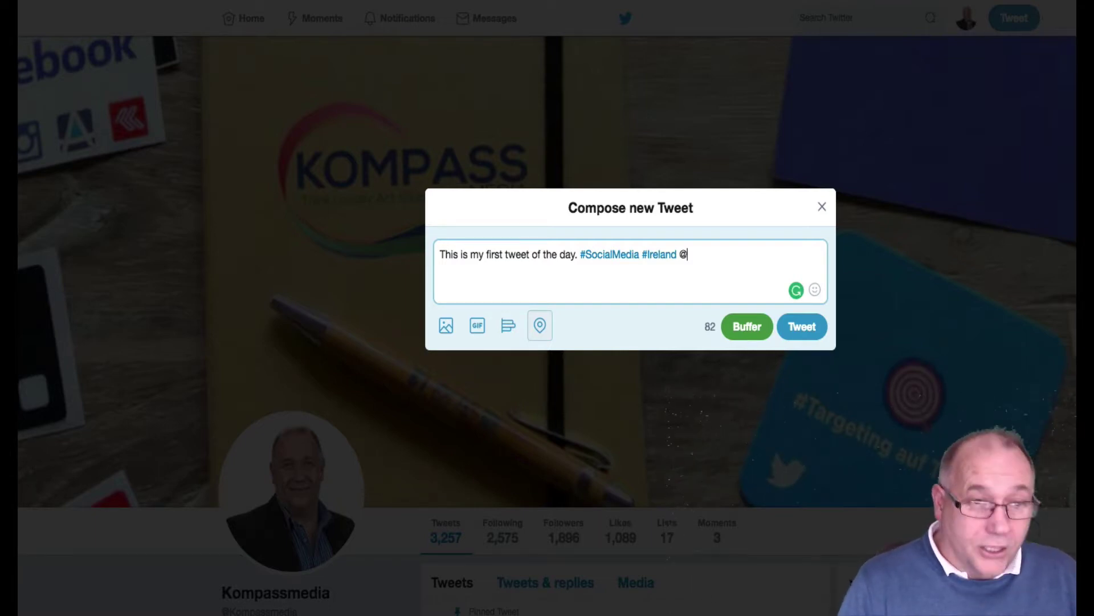
pyautogui.write('Ko')
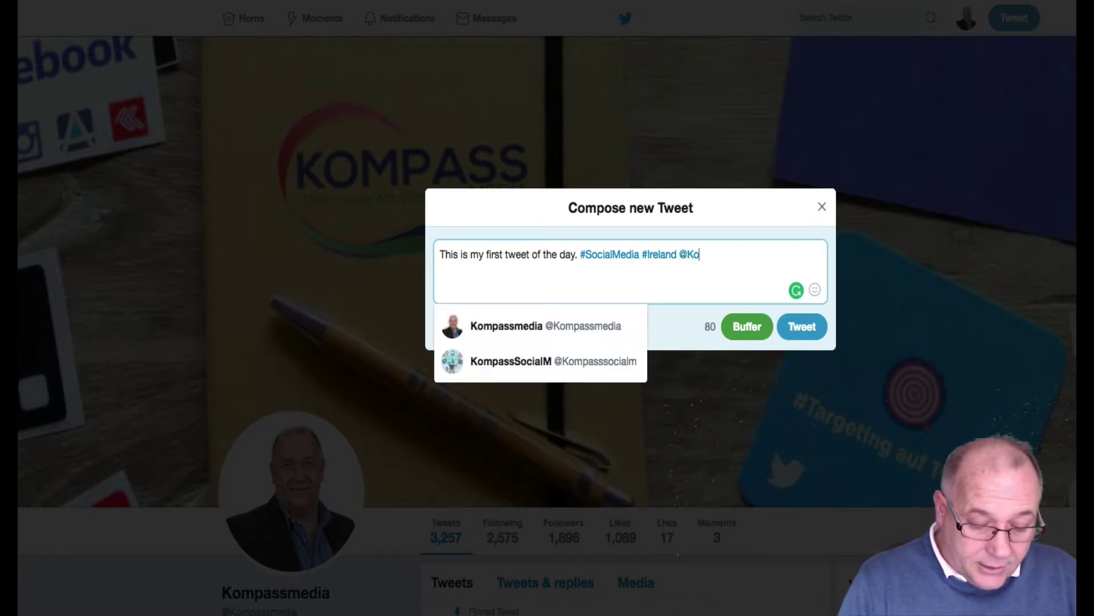
pyautogui.click(504, 325)
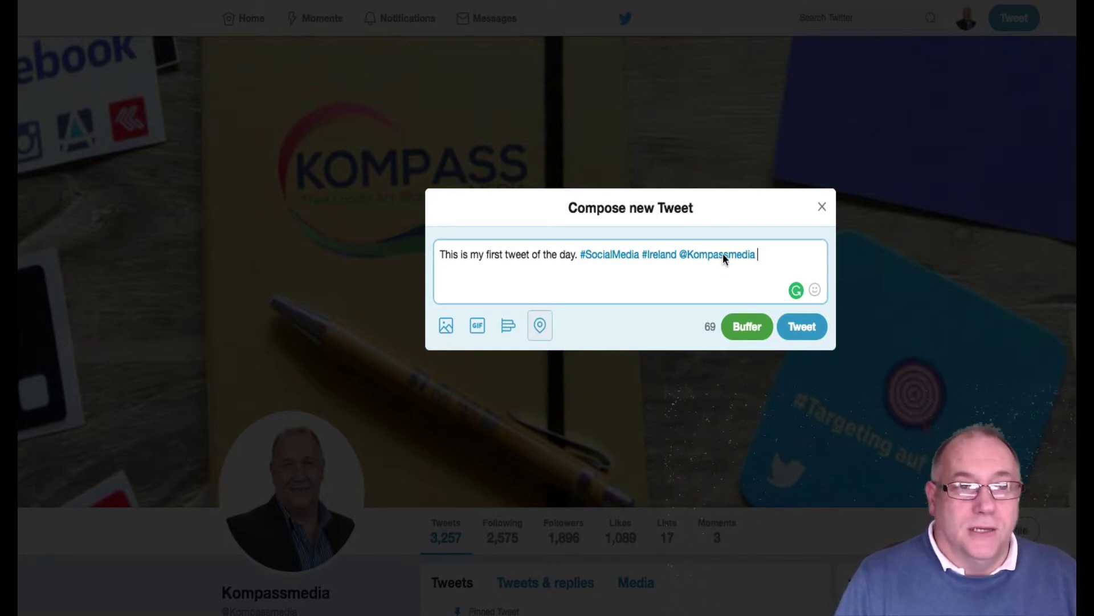
pyautogui.moveTo(761, 252); pyautogui.dragTo(707, 256)
pyautogui.click(758, 255)
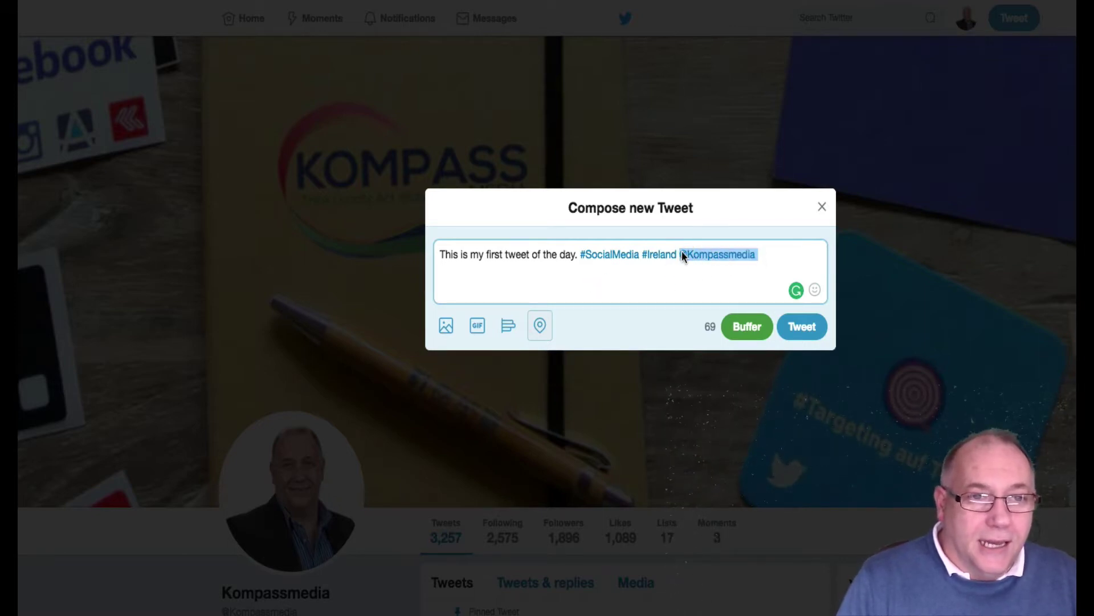
pyautogui.rightClick(705, 257)
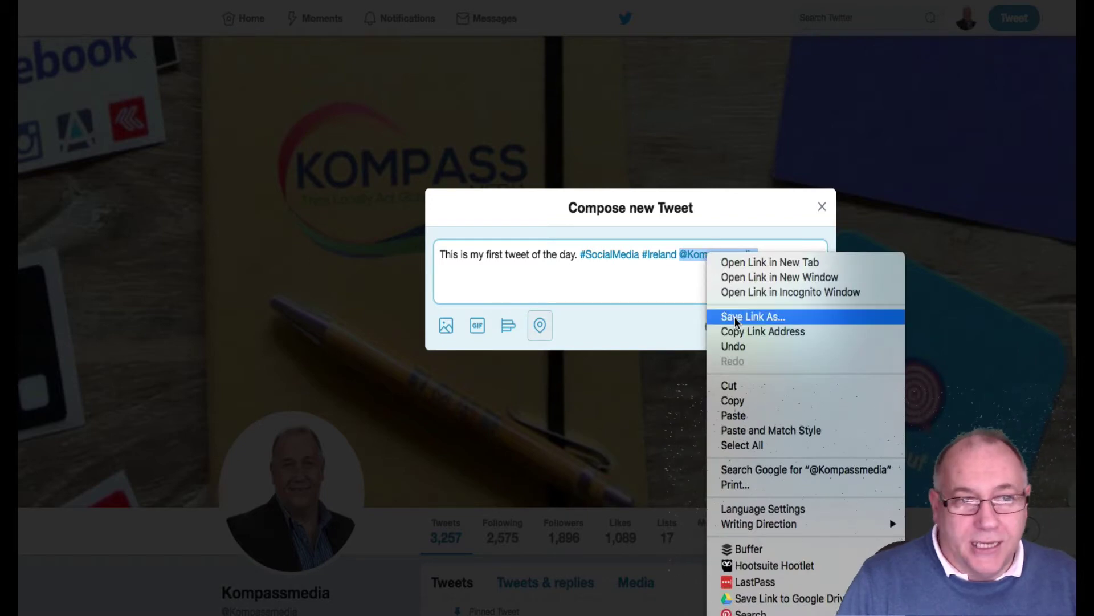
pyautogui.click(733, 386)
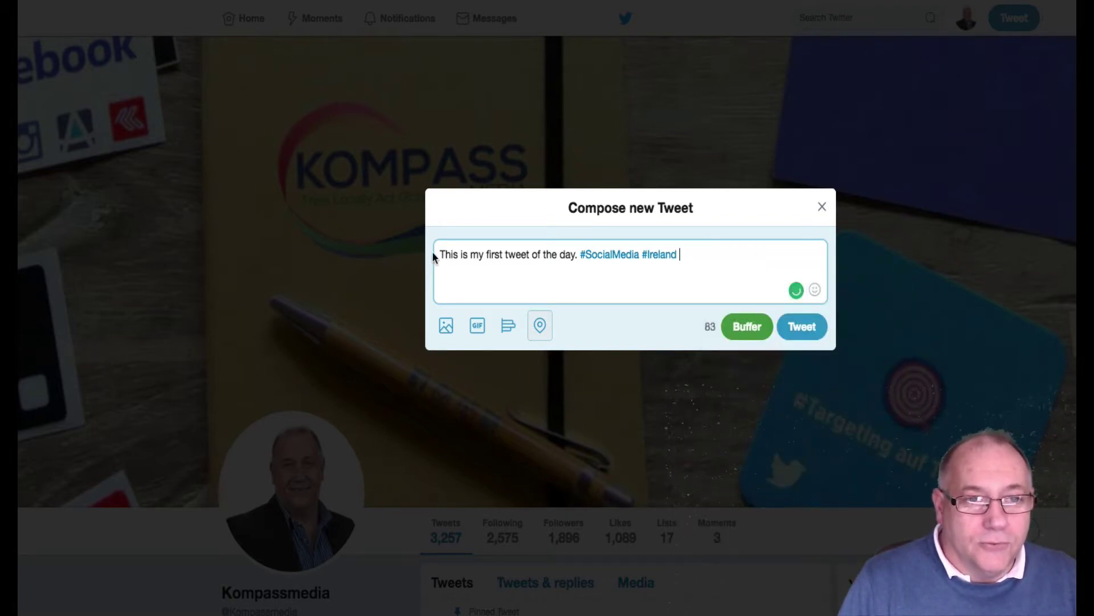
pyautogui.click(453, 266)
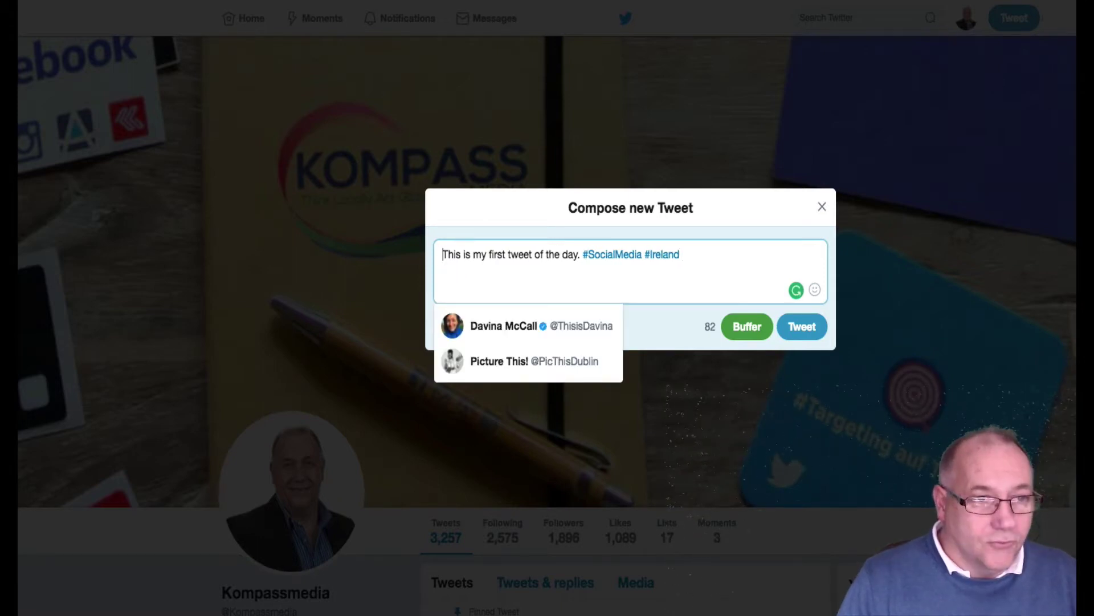
pyautogui.rightClick(439, 255)
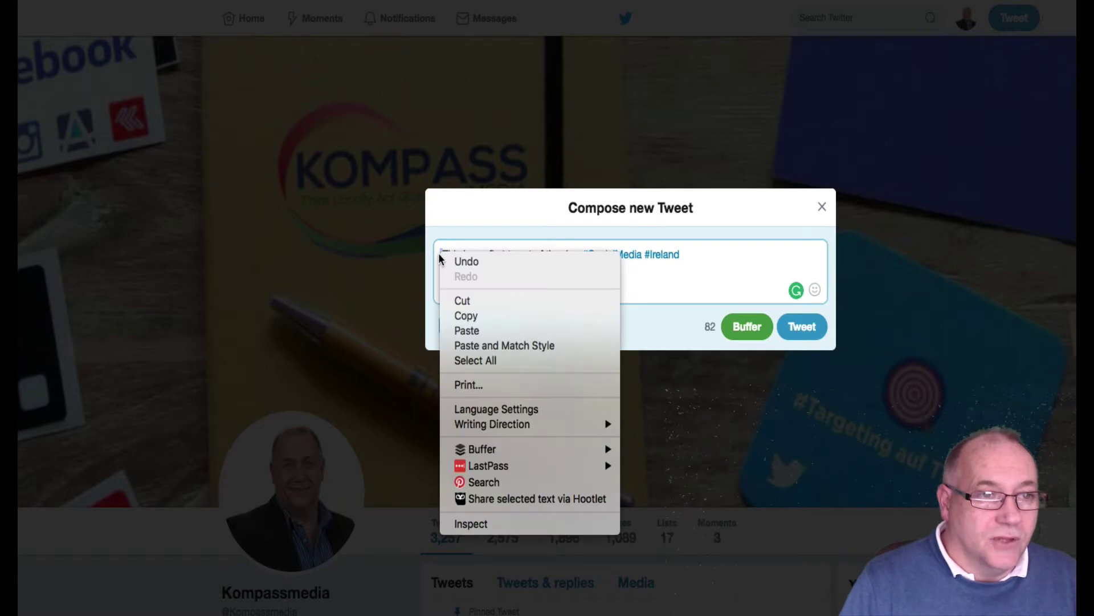
pyautogui.hotkey('ctrl', 'v')
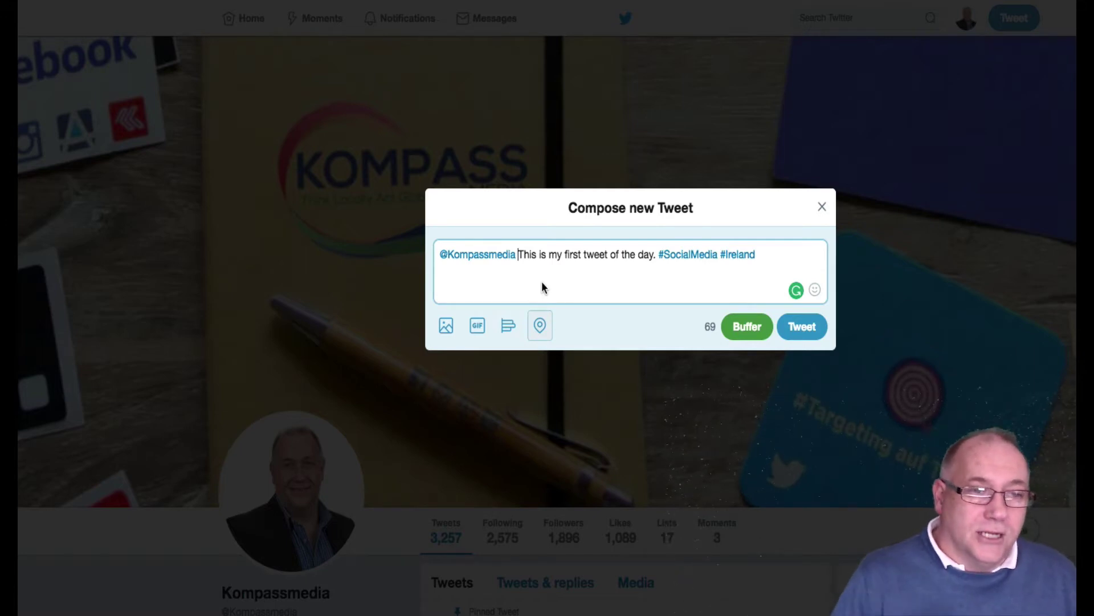
pyautogui.press('BackSpace')
pyautogui.press('BackSpace')
pyautogui.press('BackSpace')
pyautogui.press('BackSpace')
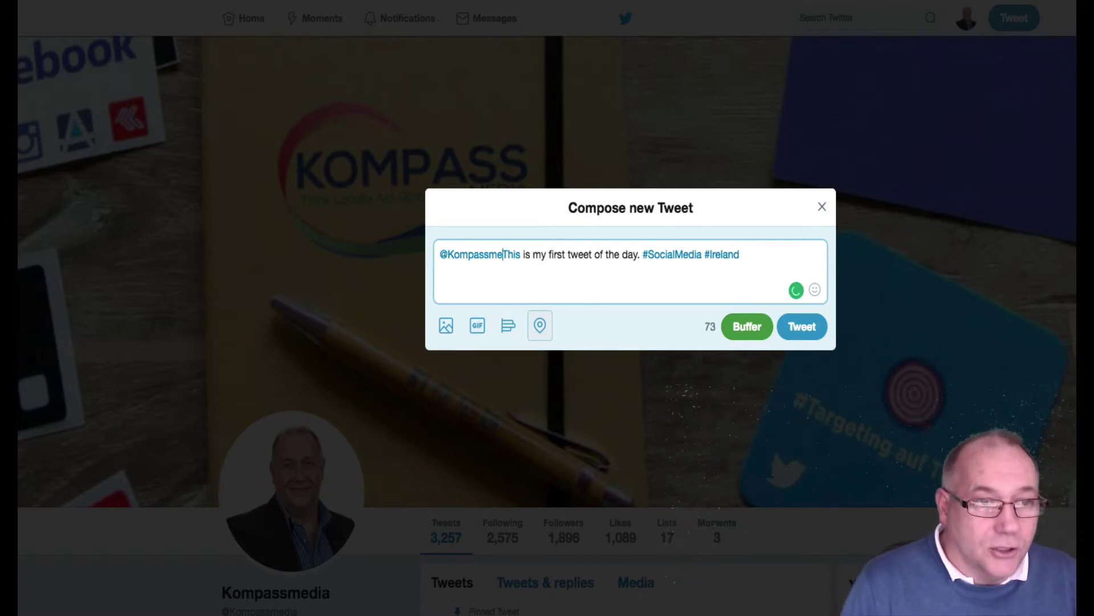
pyautogui.press('BackSpace')
pyautogui.press('BackSpace')
pyautogui.press('BackSpace')
pyautogui.press('BackSpace')
pyautogui.press('BackSpace')
pyautogui.press('BackSpace')
pyautogui.press('BackSpace')
pyautogui.press('BackSpace')
pyautogui.press('BackSpace')
pyautogui.press('BackSpace')
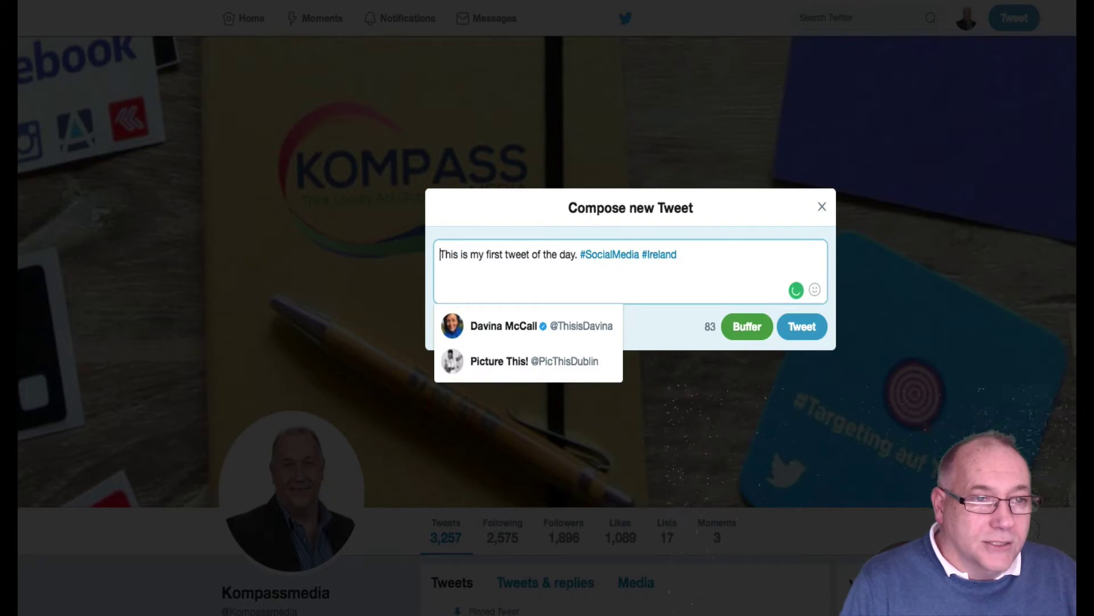
pyautogui.click(686, 258)
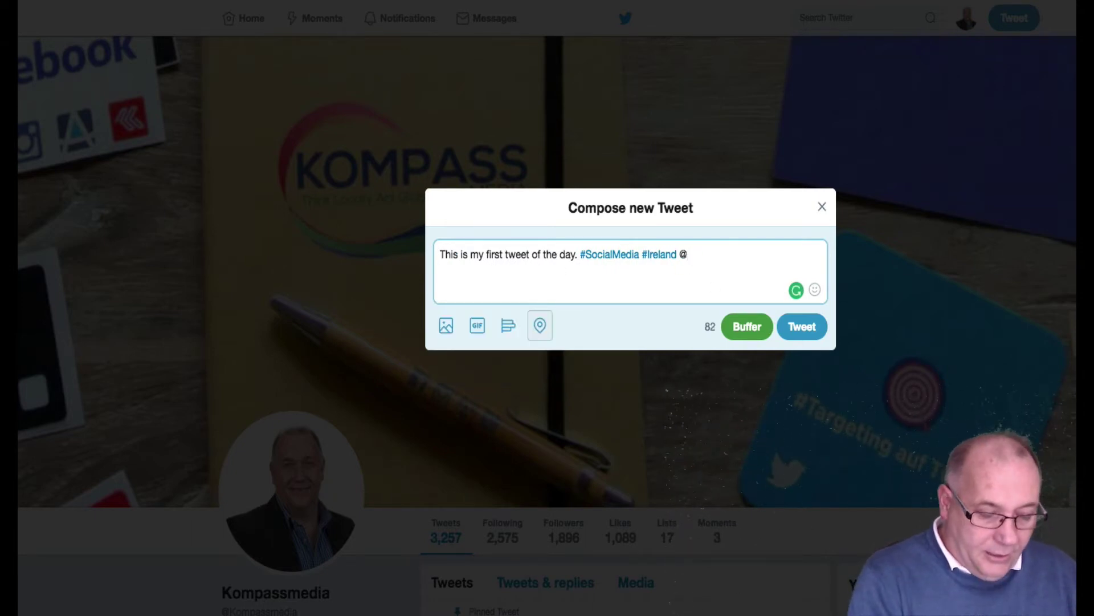
pyautogui.write('@kom')
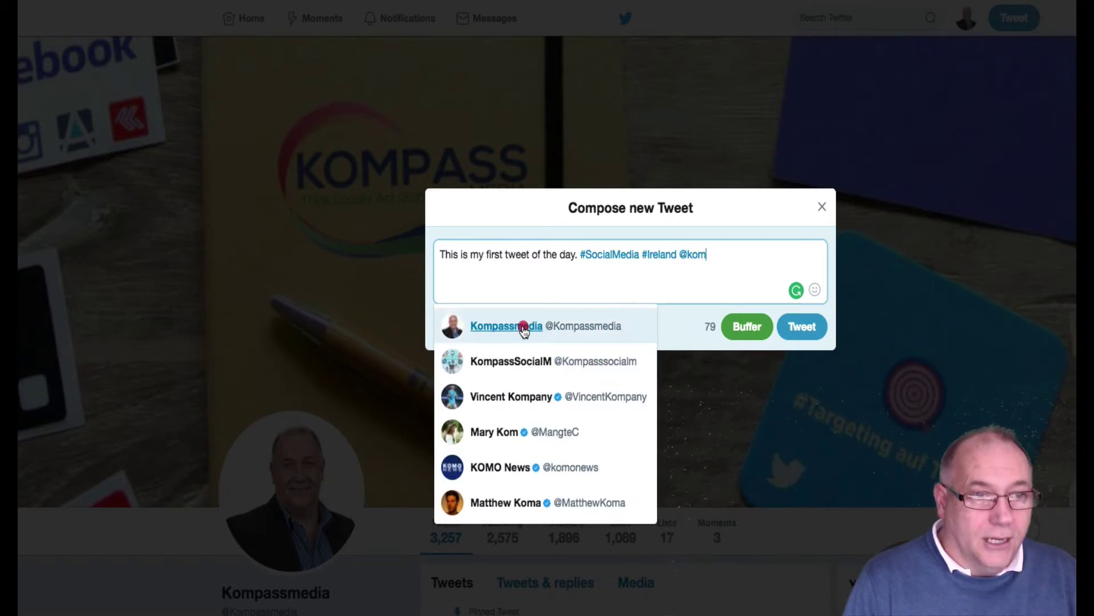
pyautogui.click(522, 325)
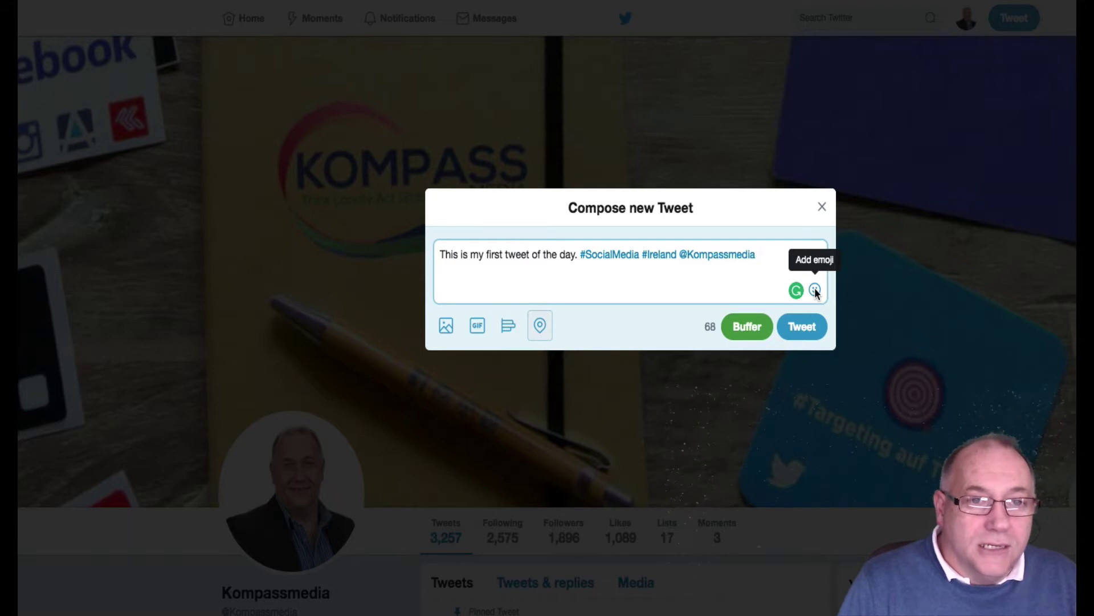
# Insert a grinning-face emoji and a pointing-up finger emoji after the mention.
pyautogui.click(815, 290)
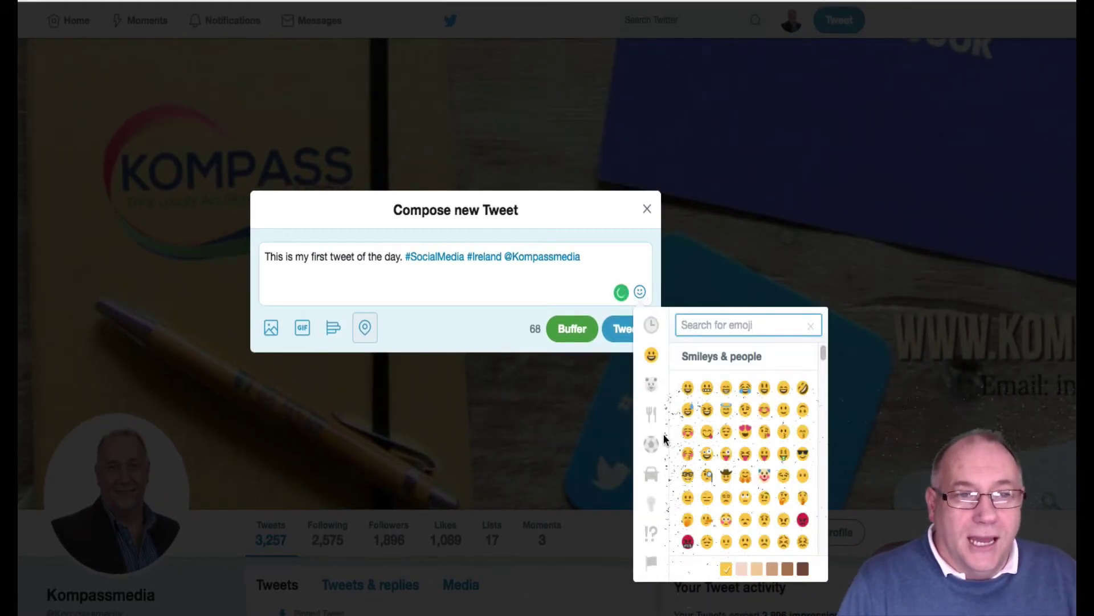
pyautogui.click(688, 388)
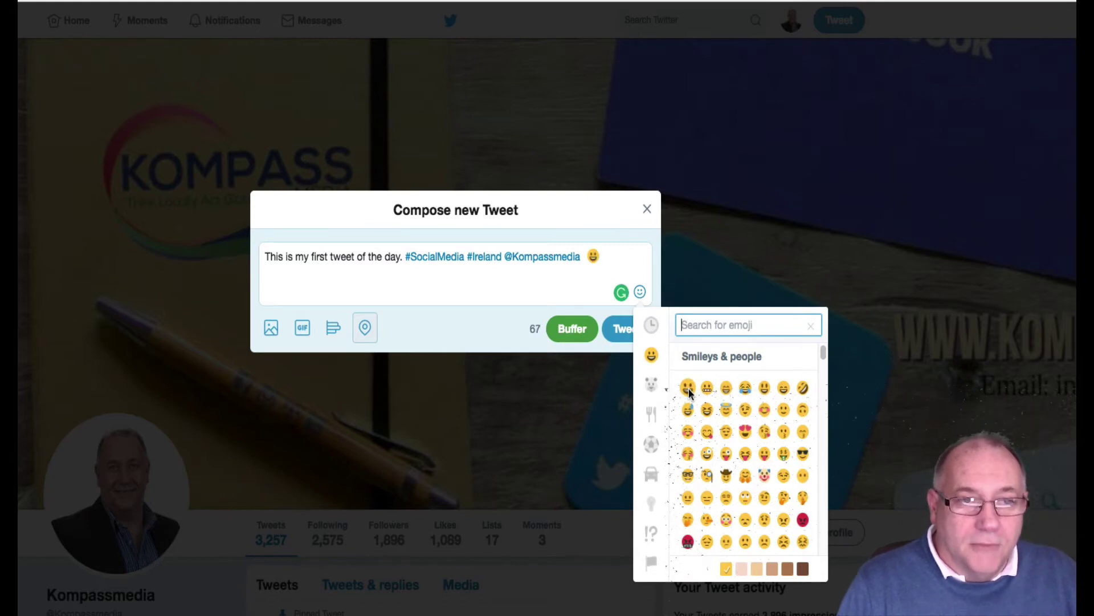
pyautogui.scroll(-5, 724, 521)
pyautogui.scroll(-3, 724, 529)
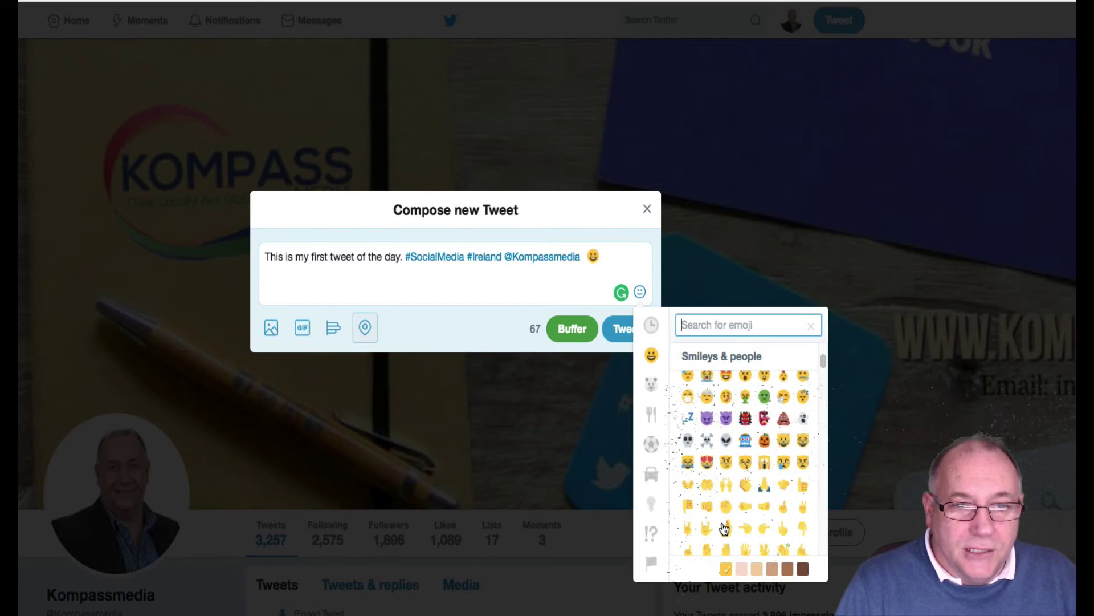
pyautogui.scroll(-2, 724, 529)
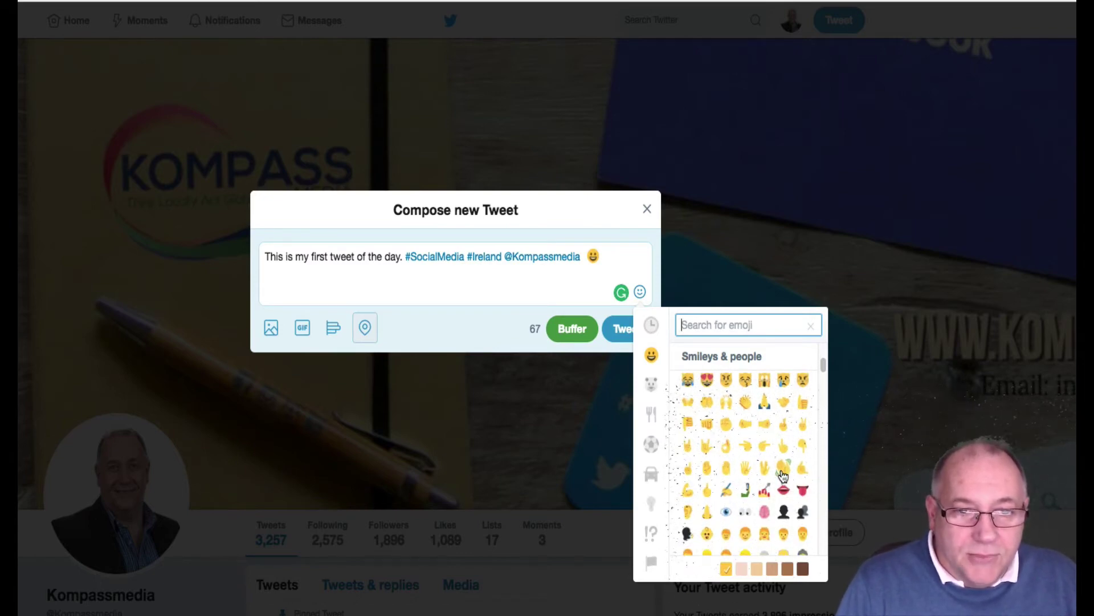
pyautogui.click(707, 491)
pyautogui.click(528, 276)
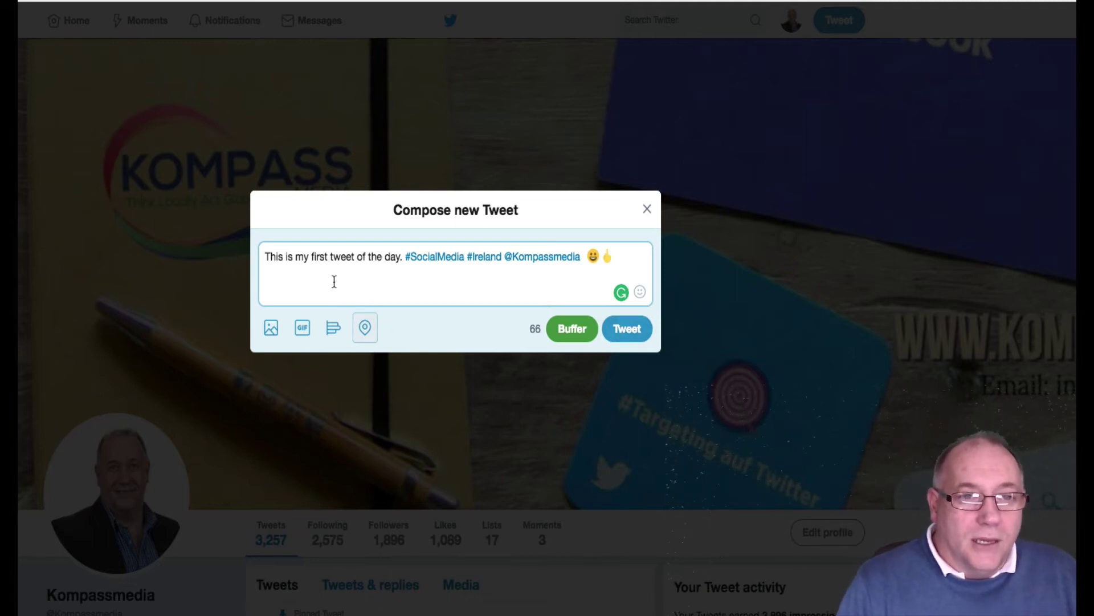
# Attach the desk photo of computer screens to the tweet.
pyautogui.click(269, 328)
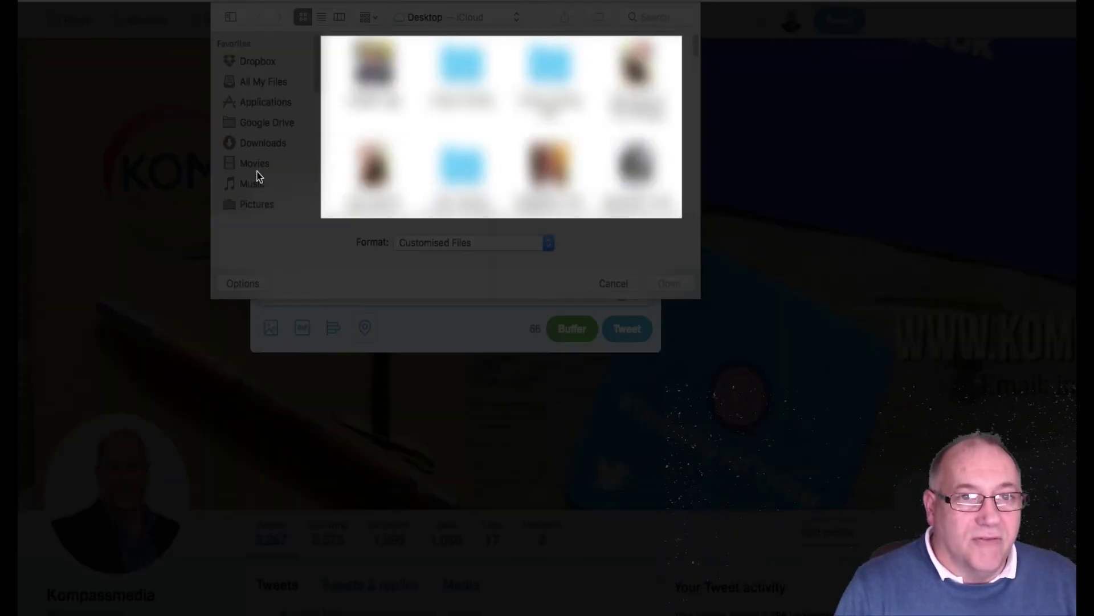
pyautogui.moveTo(692, 51)
pyautogui.mouseDown()
pyautogui.moveTo(692, 97)
pyautogui.moveTo(691, 69)
pyautogui.mouseUp()
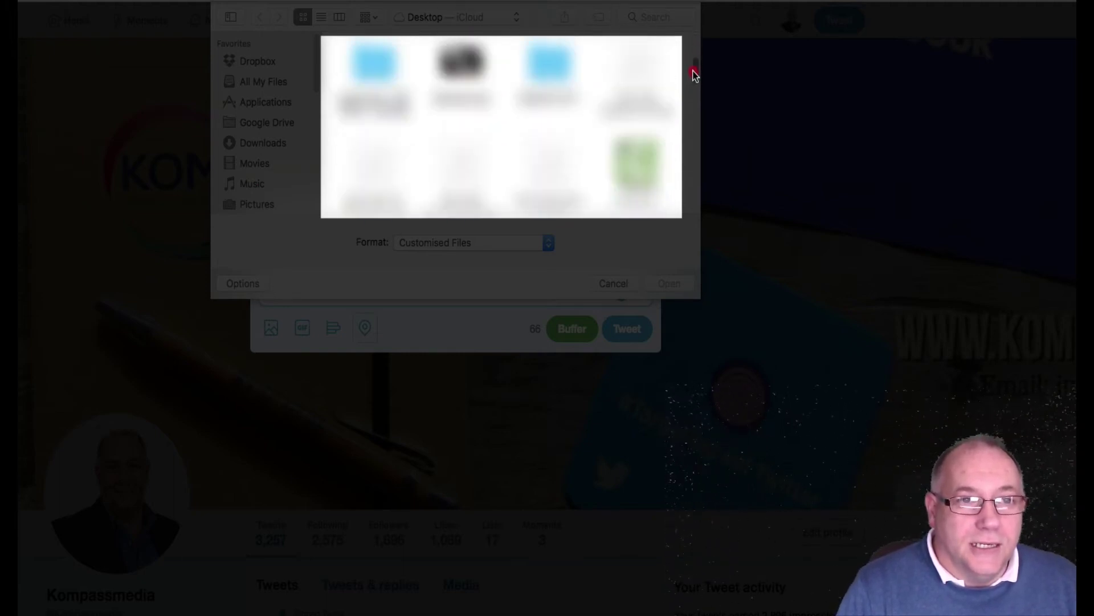
pyautogui.click(463, 71)
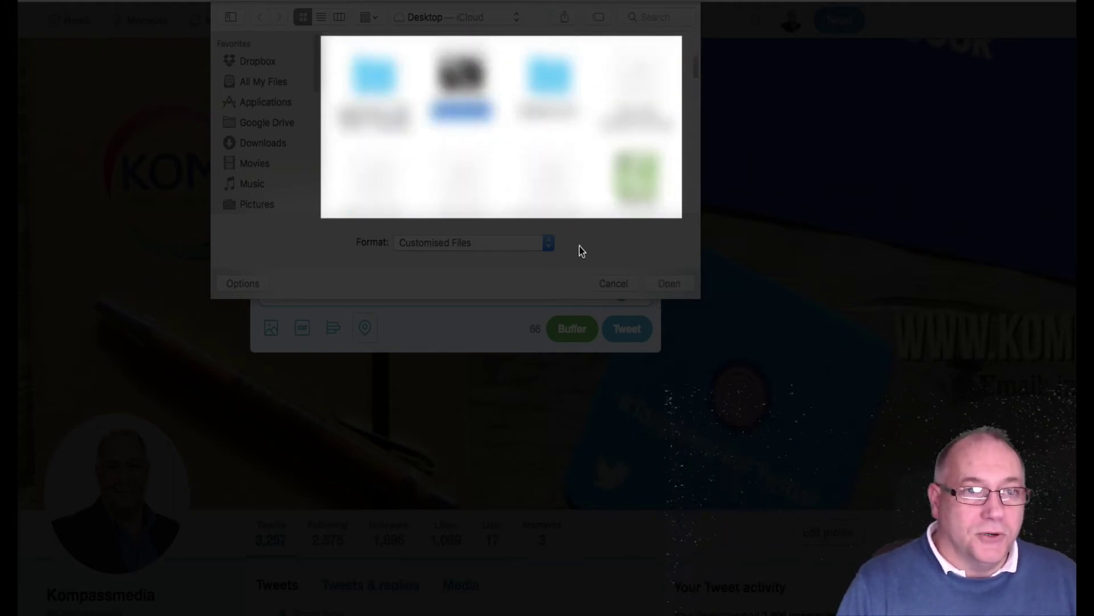
pyautogui.click(669, 283)
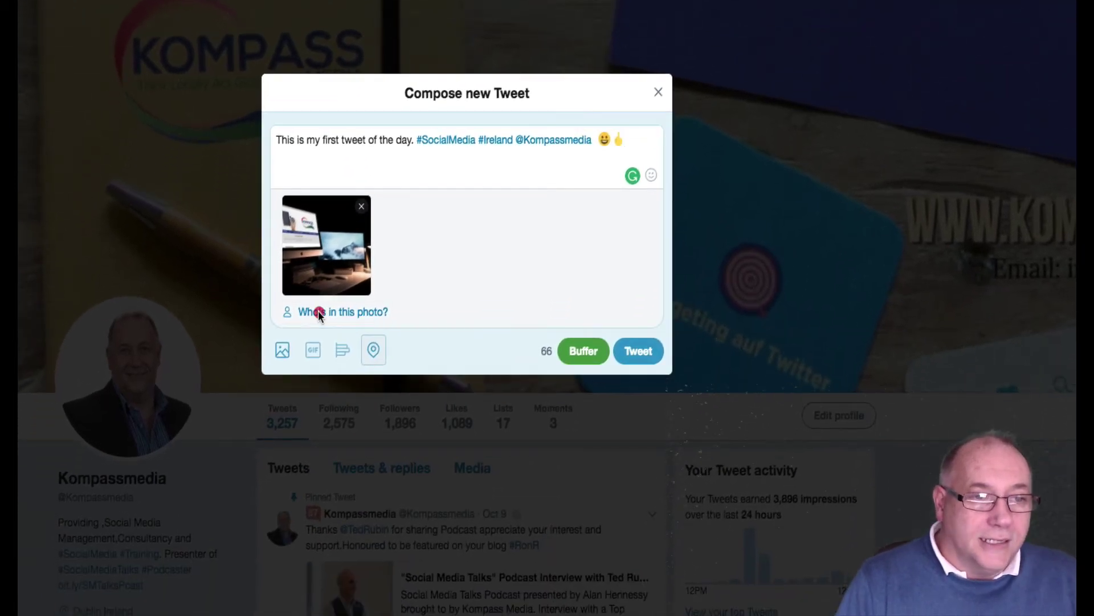
pyautogui.click(307, 428)
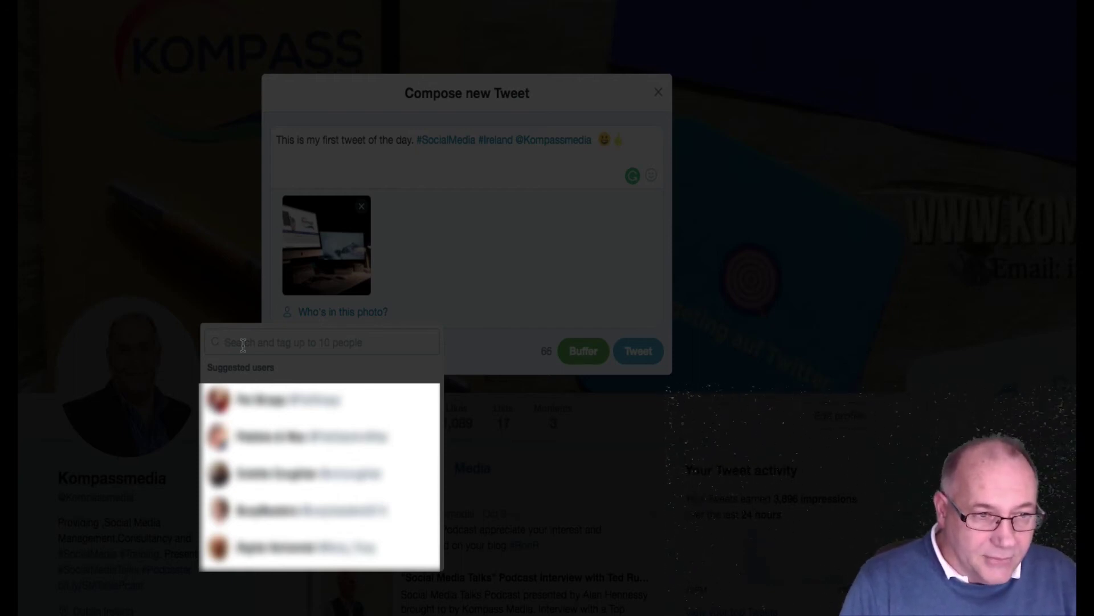
# Tag Pebbles & Wax in the photo and post the tweet.
pyautogui.click(265, 439)
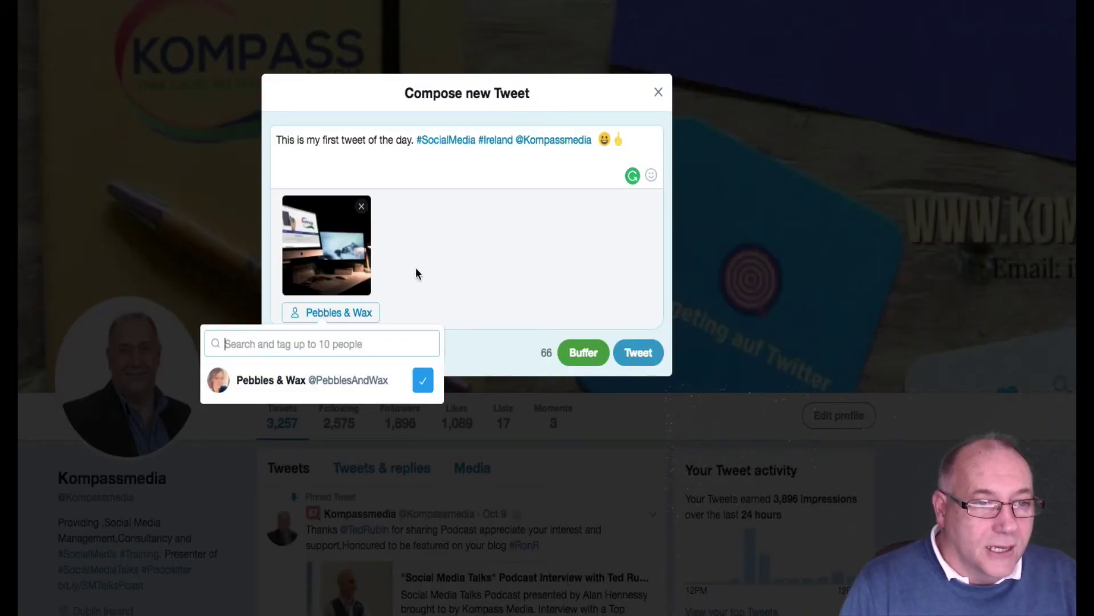
pyautogui.click(416, 270)
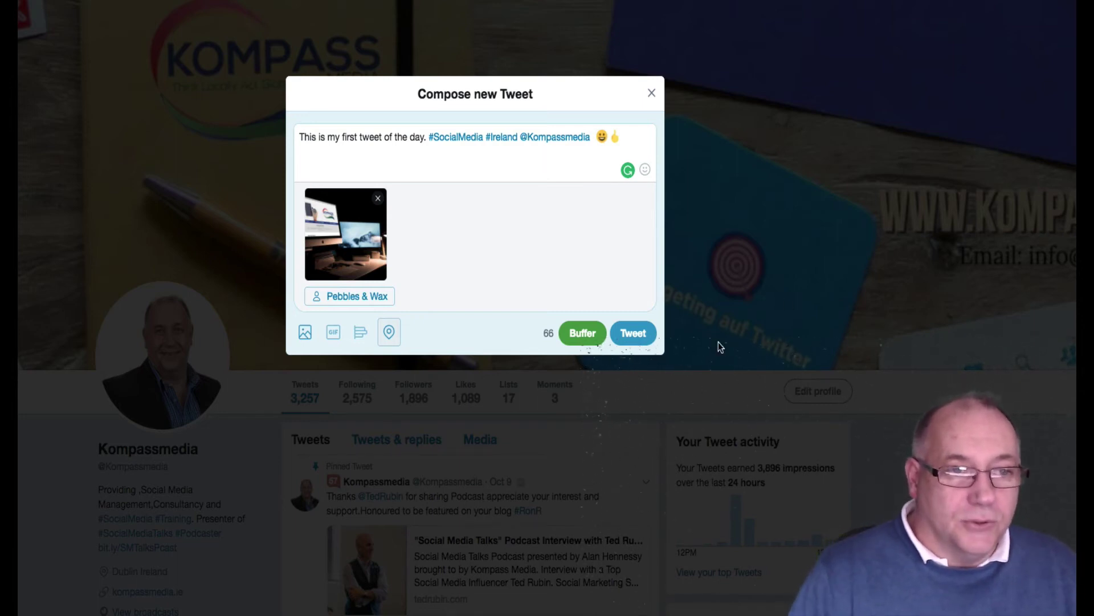
pyautogui.click(632, 337)
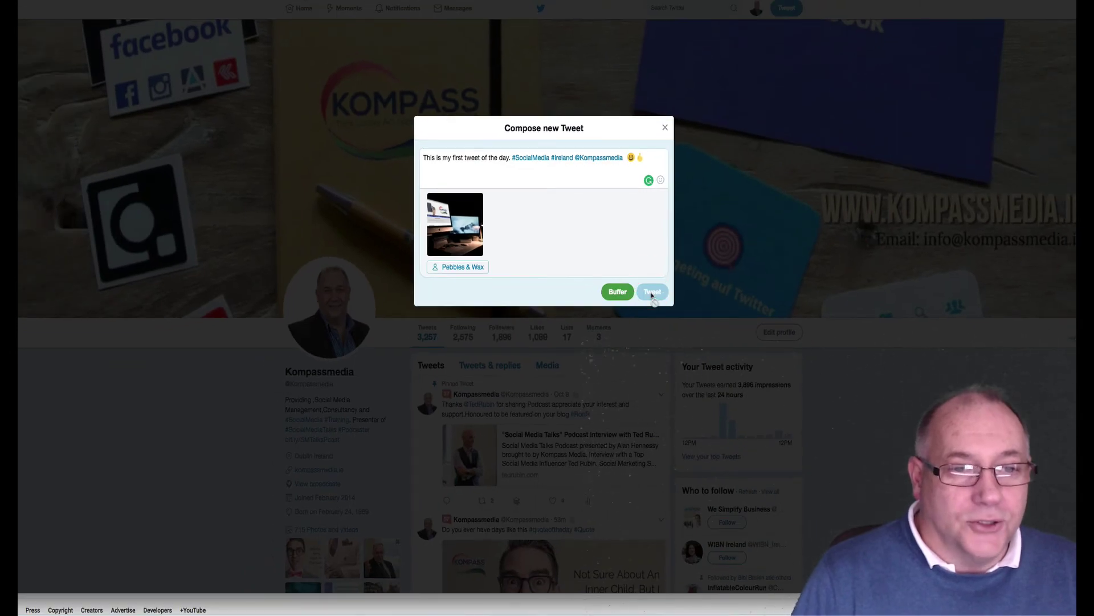